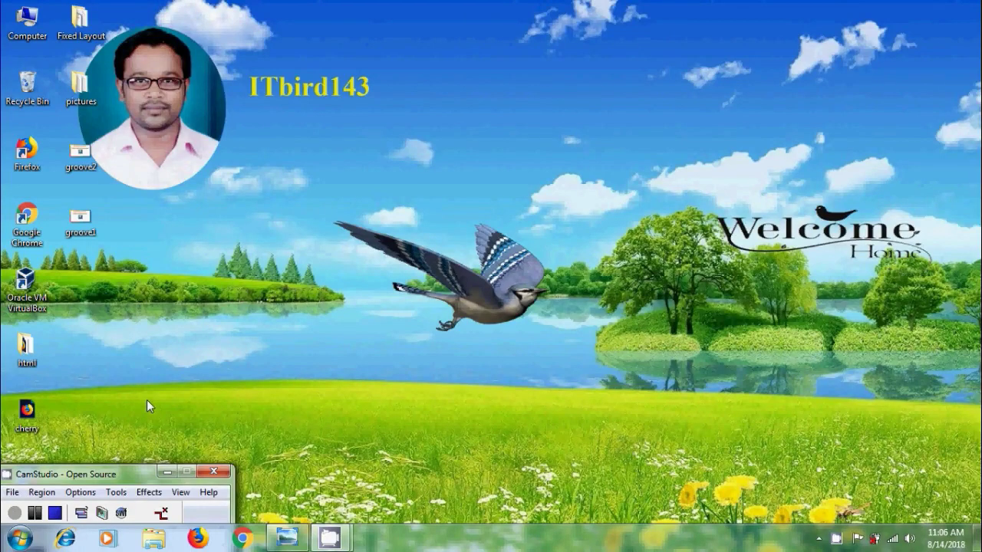
Bring the groove1 tutorial title image to the front in Windows Photo Viewer.
{"action": "left_click", "coordinate": [277, 535]}
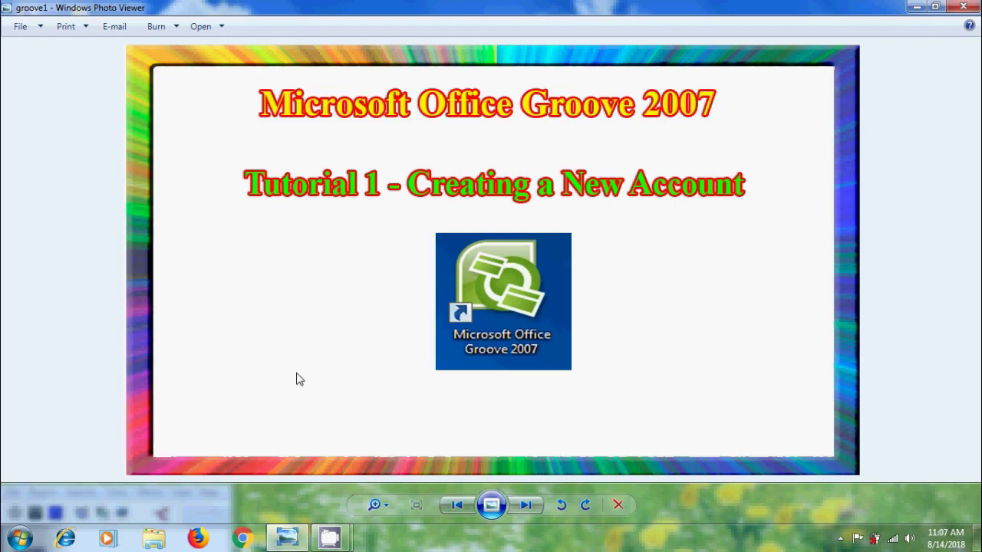
Launch Microsoft Office Groove 2007 from All Programs > Microsoft Office.
{"action": "left_click", "coordinate": [20, 538]}
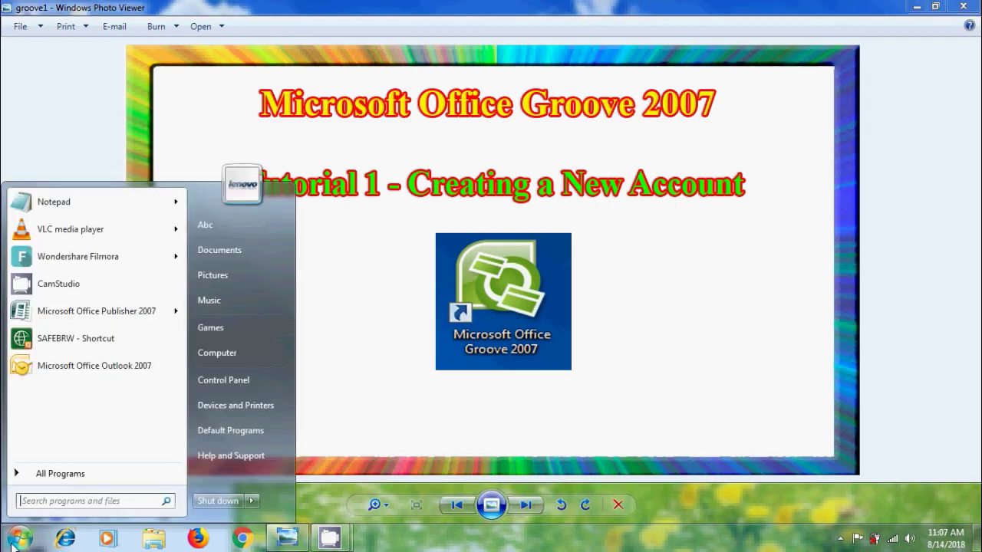
{"action": "left_click", "coordinate": [69, 475]}
{"action": "left_click_drag", "start_coordinate": [183, 343], "coordinate": [183, 426]}
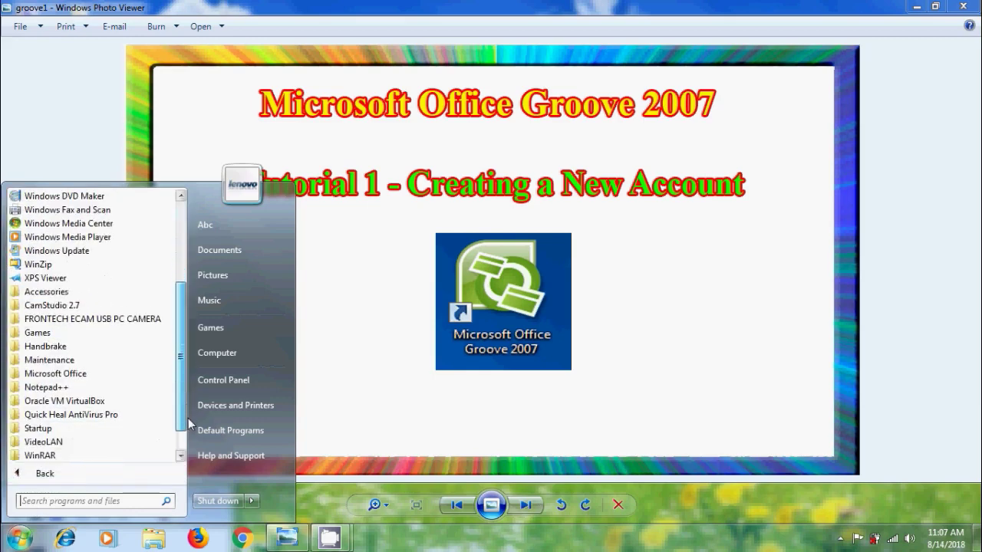
{"action": "left_click", "coordinate": [106, 375]}
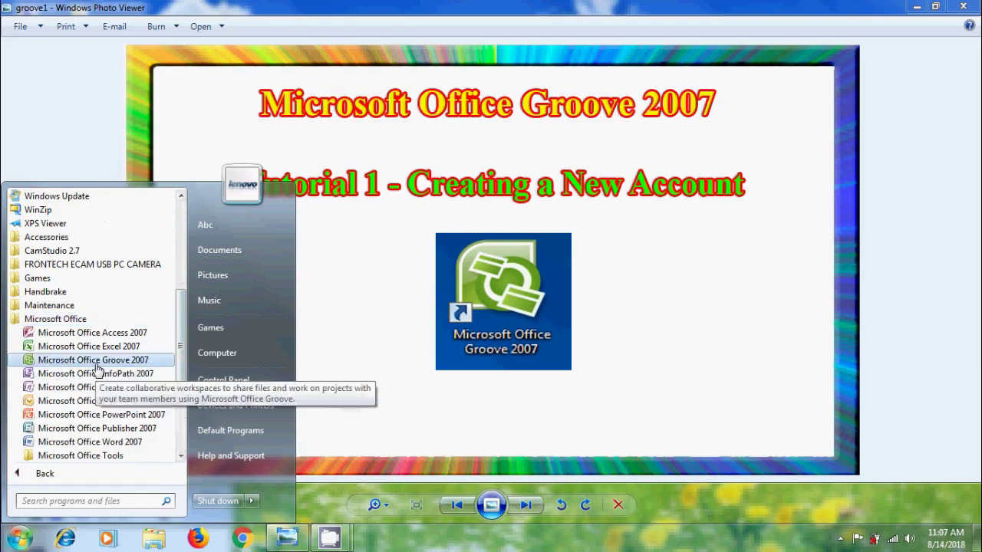
{"action": "left_click", "coordinate": [112, 368]}
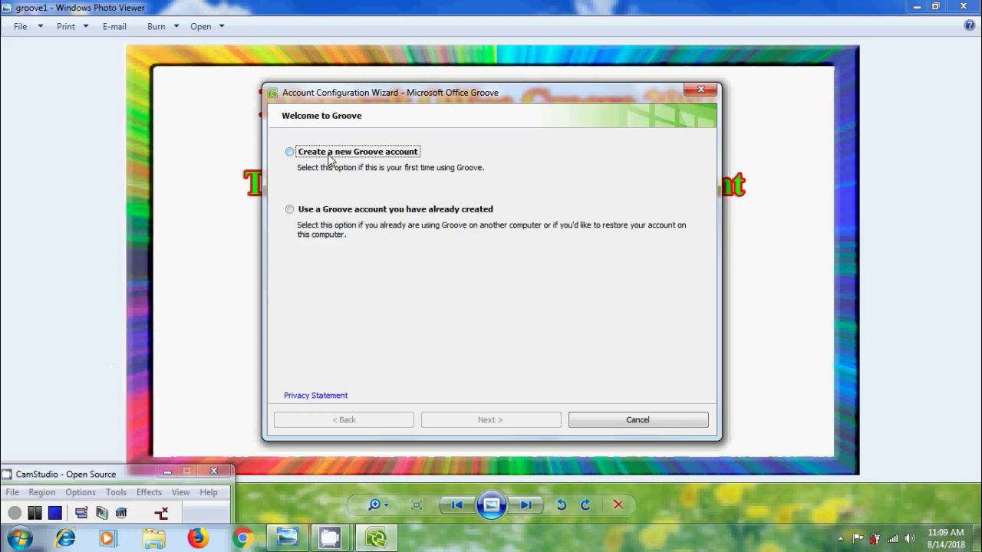
Choose 'Create a new Groove account' and continue to the configuration code page.
{"action": "left_click", "coordinate": [296, 154]}
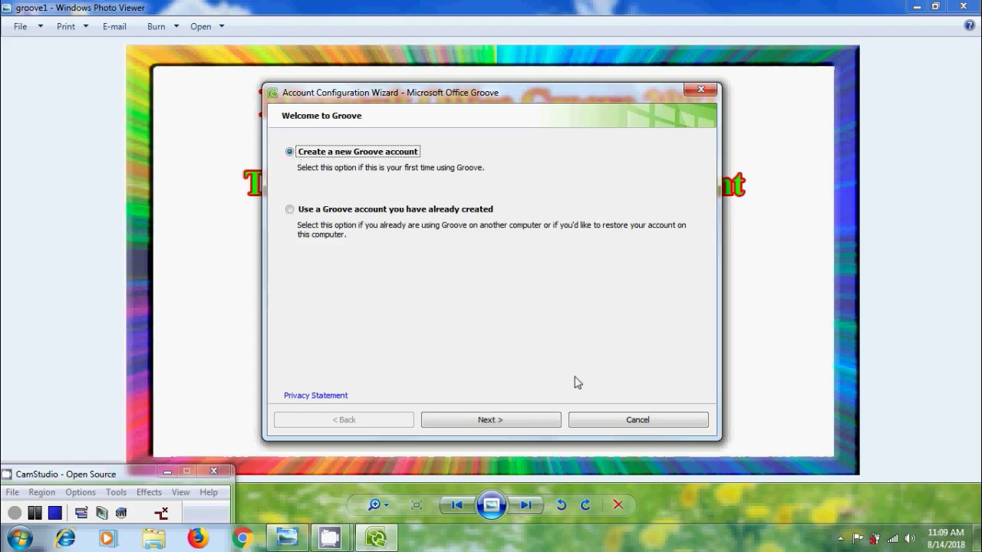
{"action": "left_click", "coordinate": [540, 428]}
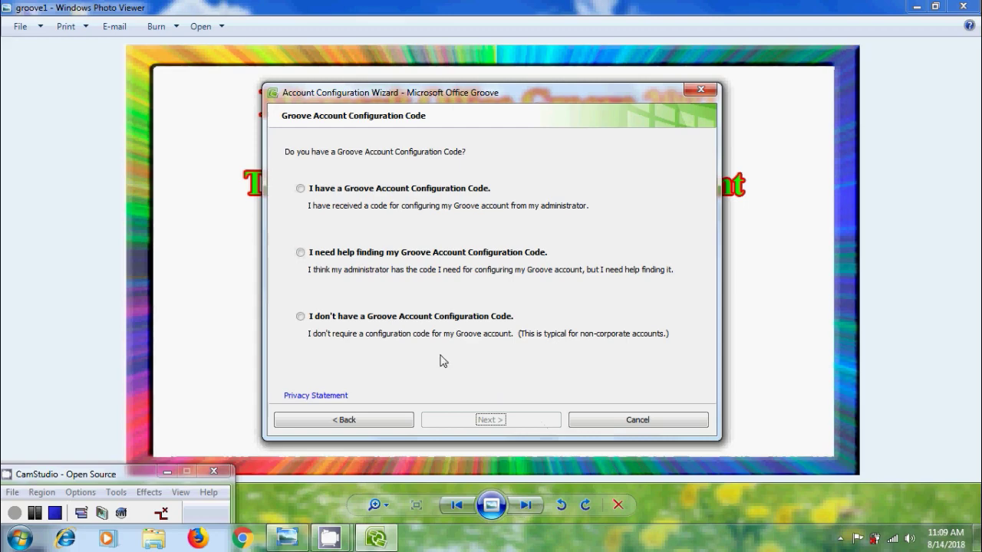
Proceed without a configuration code and submit the account's name, e-mail, password and hint.
{"action": "left_click", "coordinate": [300, 316]}
{"action": "left_click", "coordinate": [528, 427]}
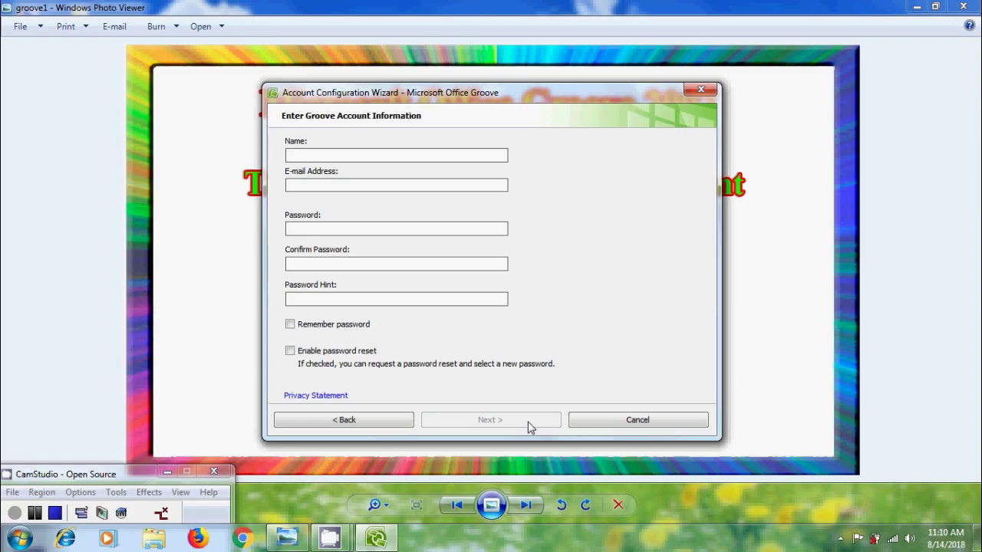
{"action": "type", "text": "M Nage"}
{"action": "type", "text": "s"}
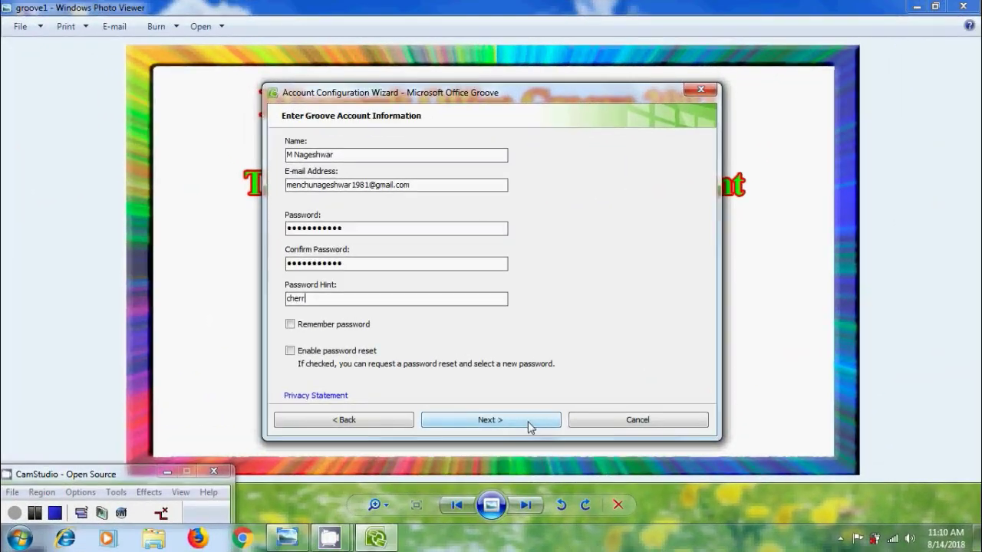
{"action": "type", "text": "y bday"}
{"action": "left_click", "coordinate": [501, 424]}
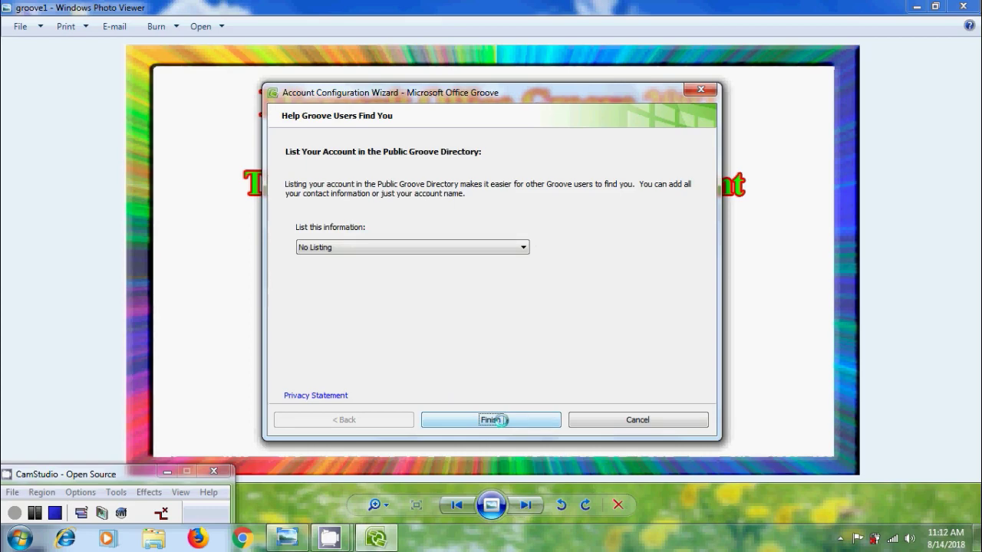
Set the Public Groove Directory listing to All Contact Information and finish the wizard.
{"action": "left_click", "coordinate": [524, 248]}
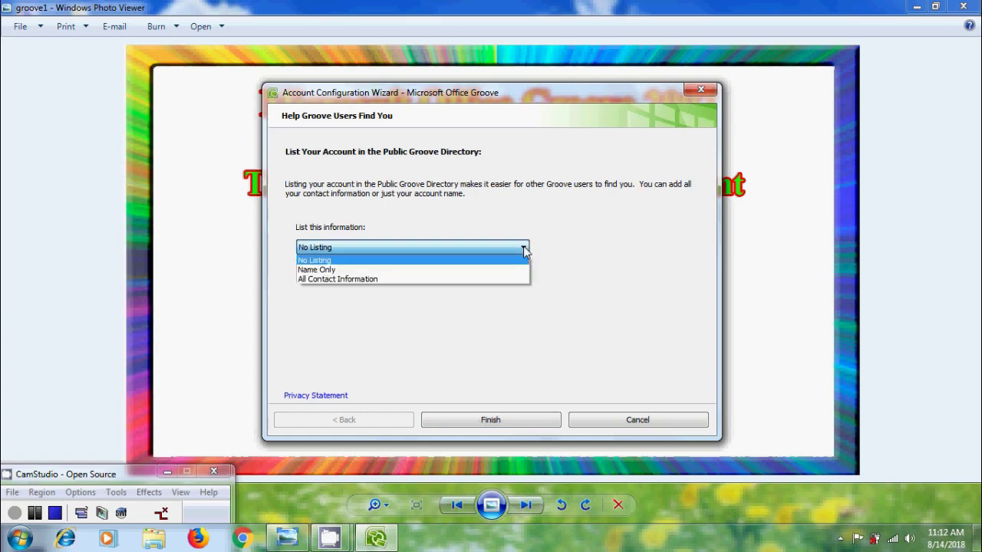
{"action": "left_click", "coordinate": [440, 279]}
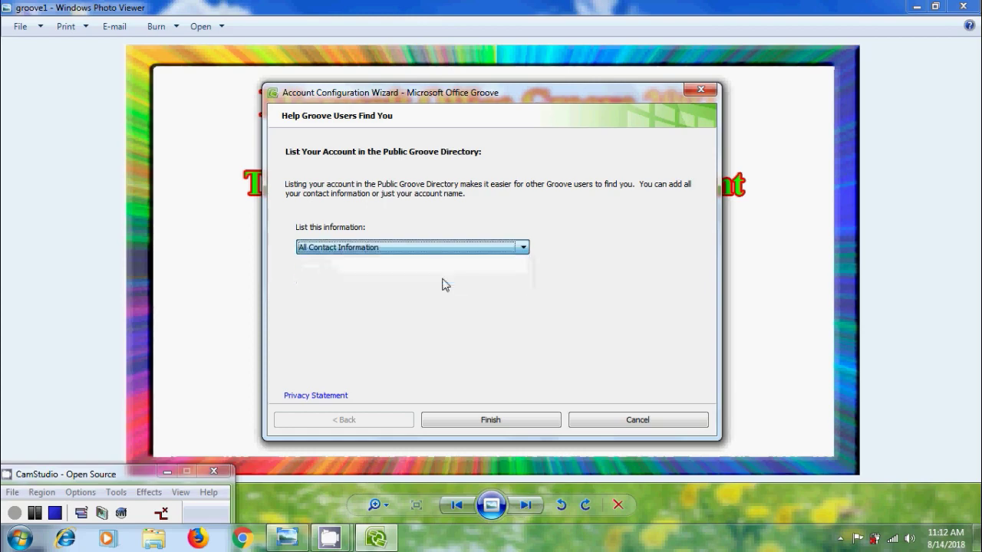
{"action": "left_click", "coordinate": [547, 424]}
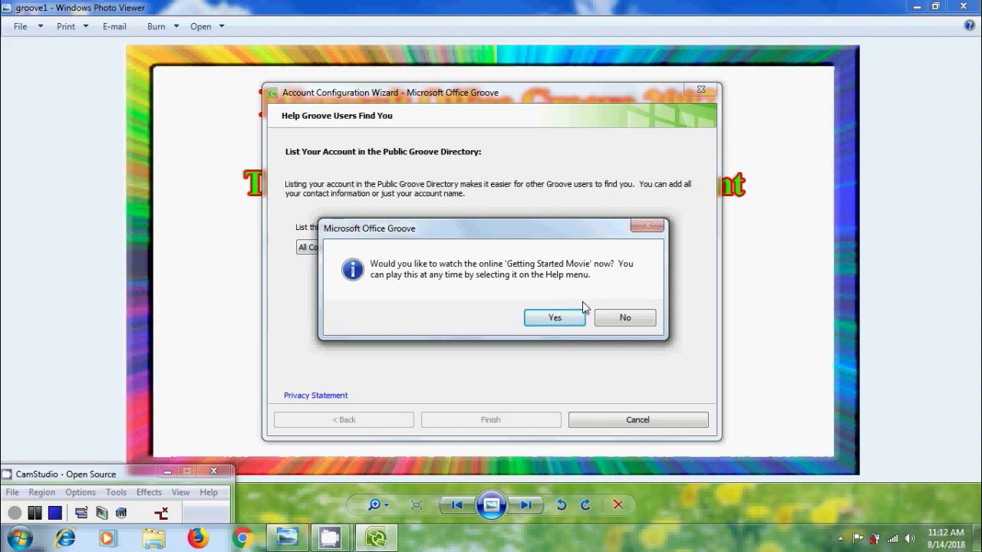
Decline the Getting Started movie, widen the Launchbar, and log off the account.
{"action": "left_click", "coordinate": [611, 321]}
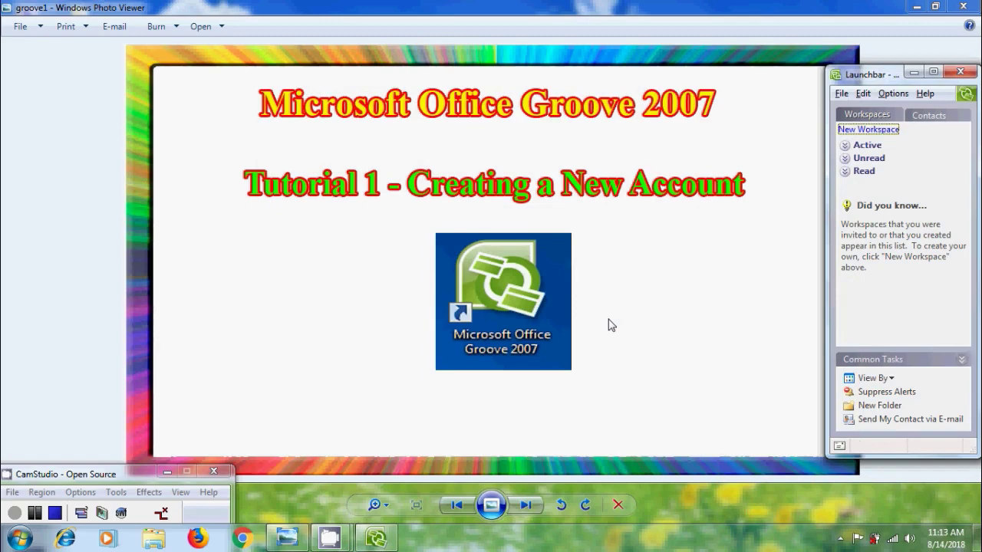
{"action": "left_click_drag", "start_coordinate": [825, 118], "coordinate": [710, 128]}
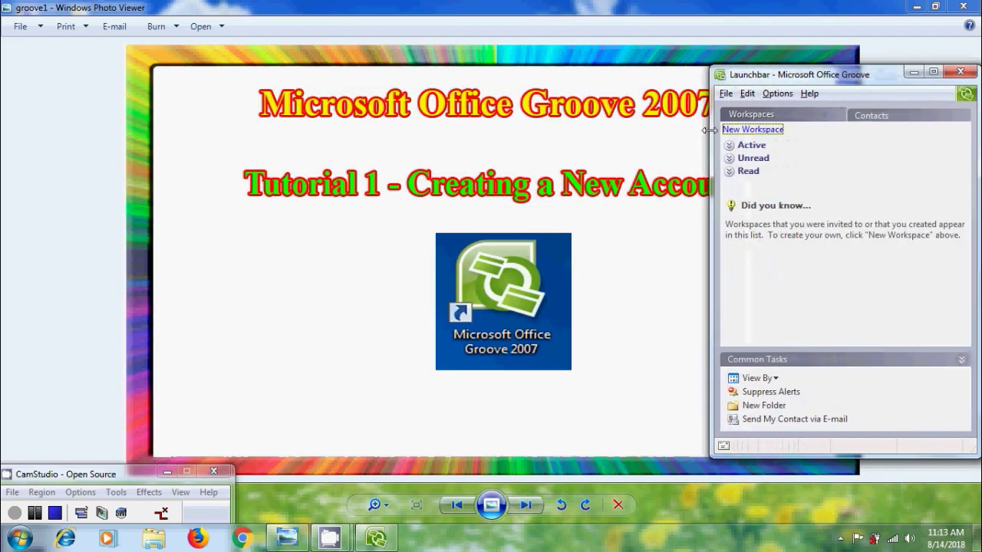
{"action": "left_click", "coordinate": [726, 94]}
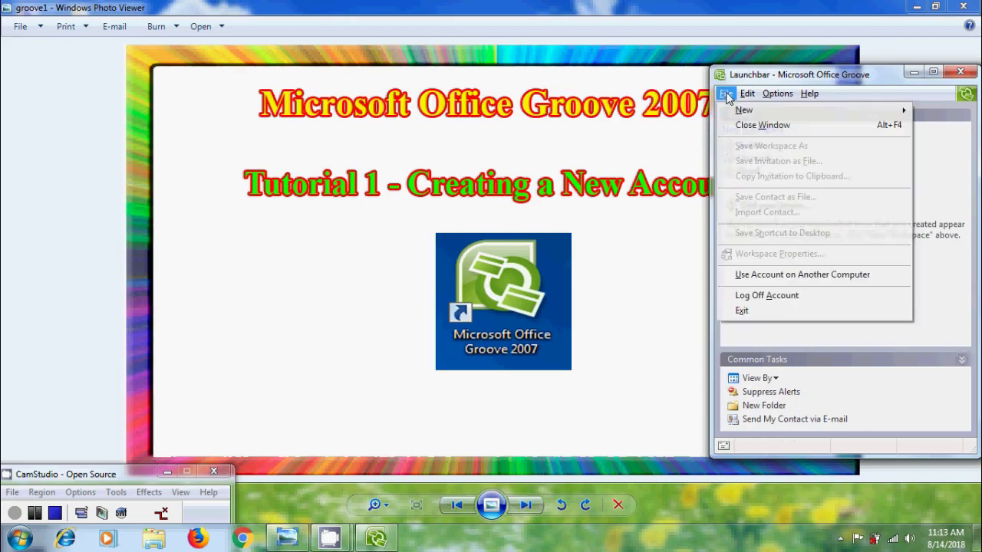
{"action": "left_click", "coordinate": [795, 297]}
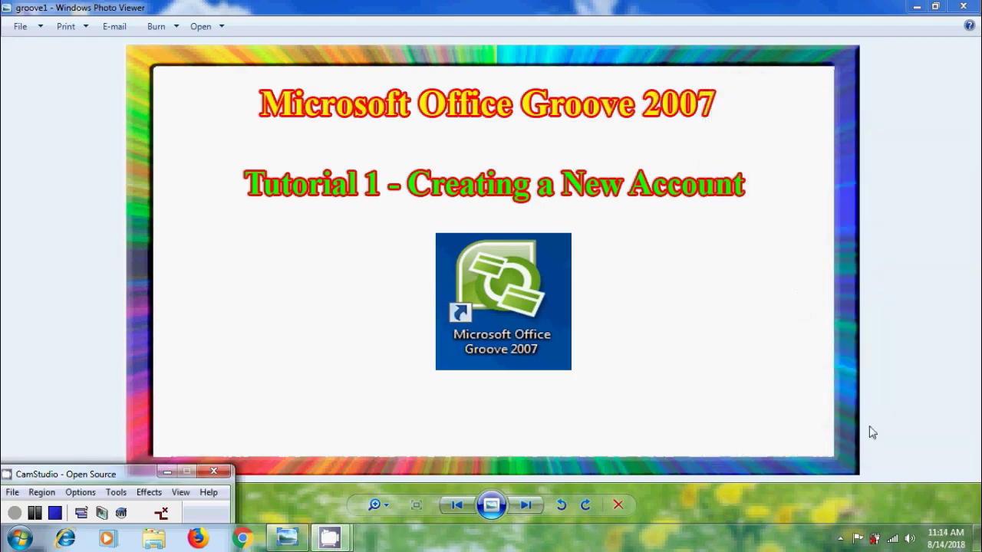
Choose Open Groove from the Groove system tray icon to reach the login prompt.
{"action": "left_click", "coordinate": [842, 539]}
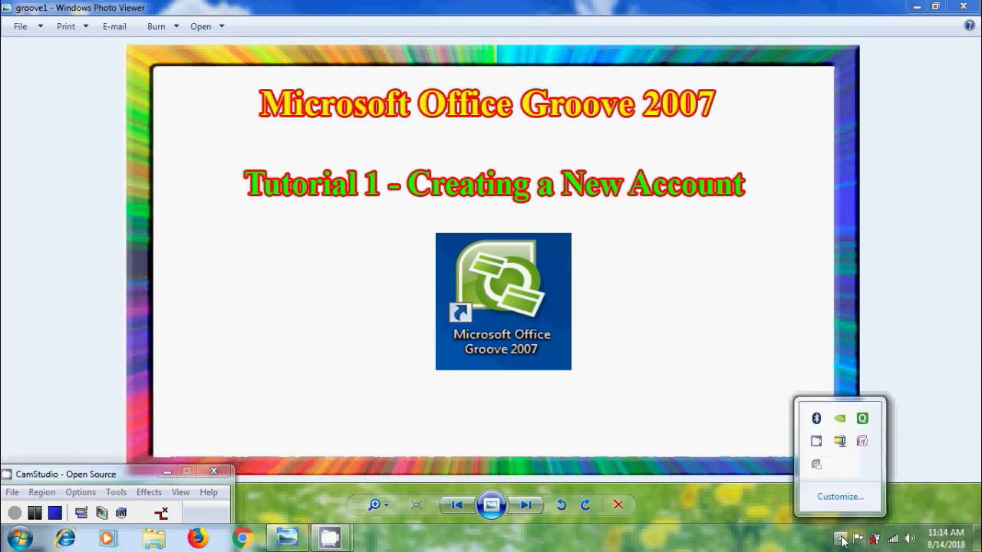
{"action": "right_click", "coordinate": [816, 469]}
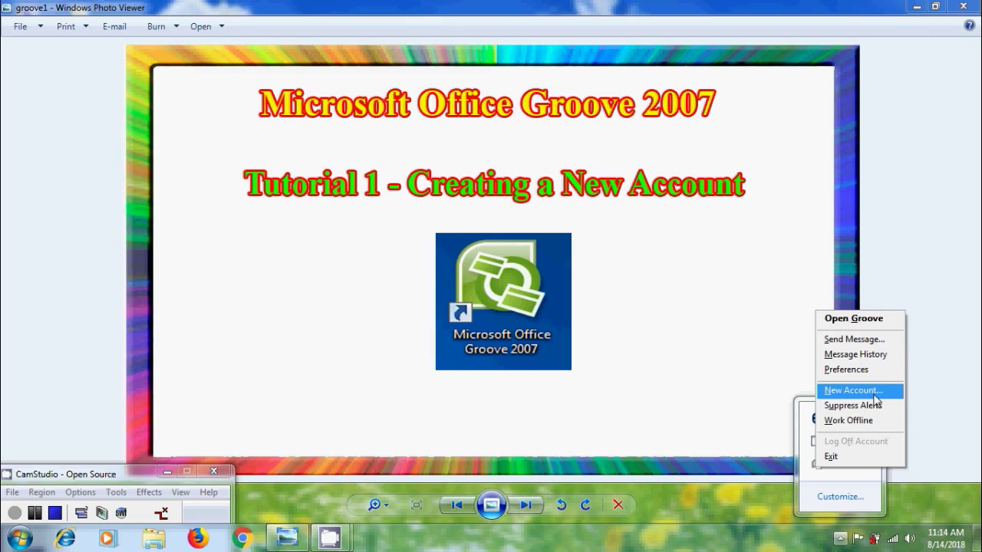
{"action": "left_click", "coordinate": [817, 469]}
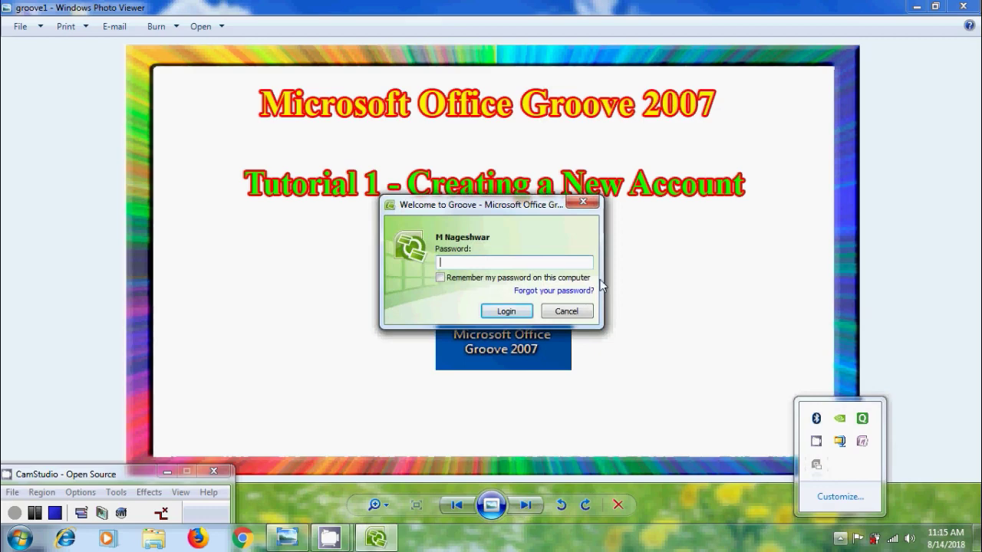
Log in with the account password, with 'Remember my password on this computer' ticked.
{"action": "type", "text": "*****"}
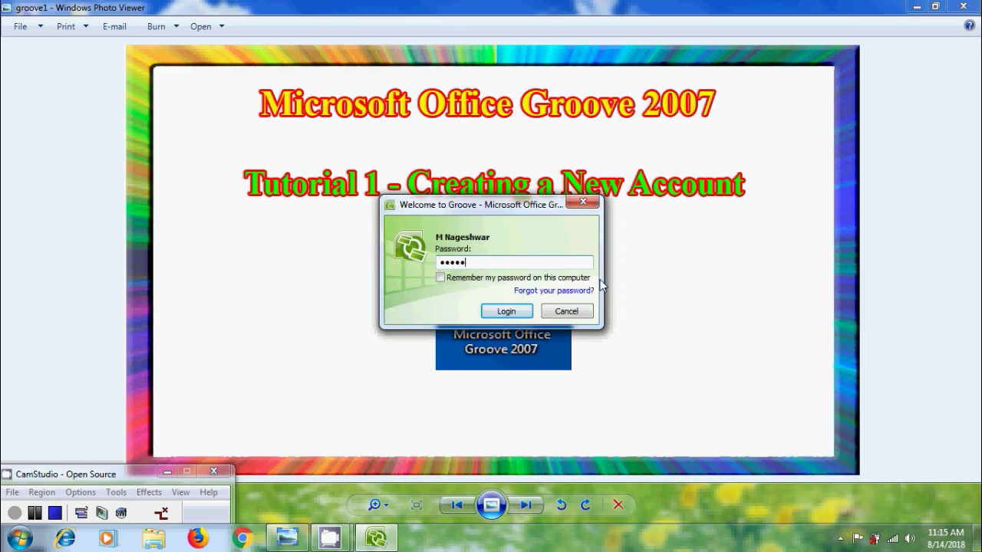
{"action": "type", "text": "******"}
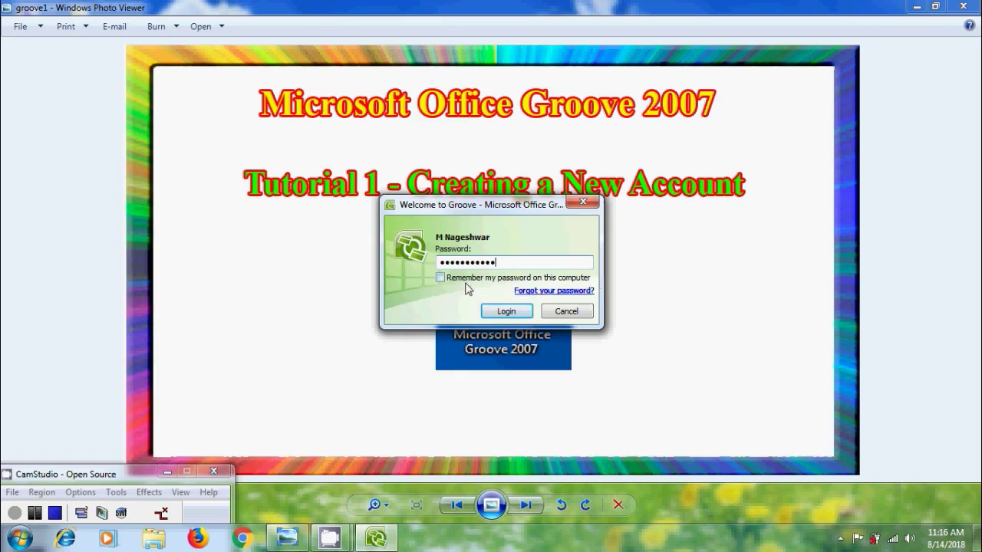
{"action": "left_click", "coordinate": [442, 279]}
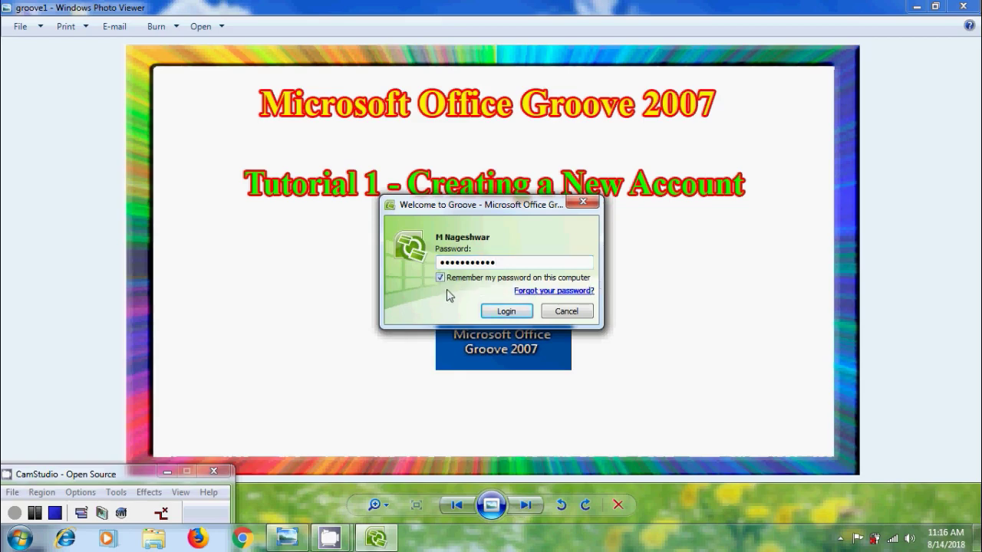
{"action": "left_click", "coordinate": [523, 315]}
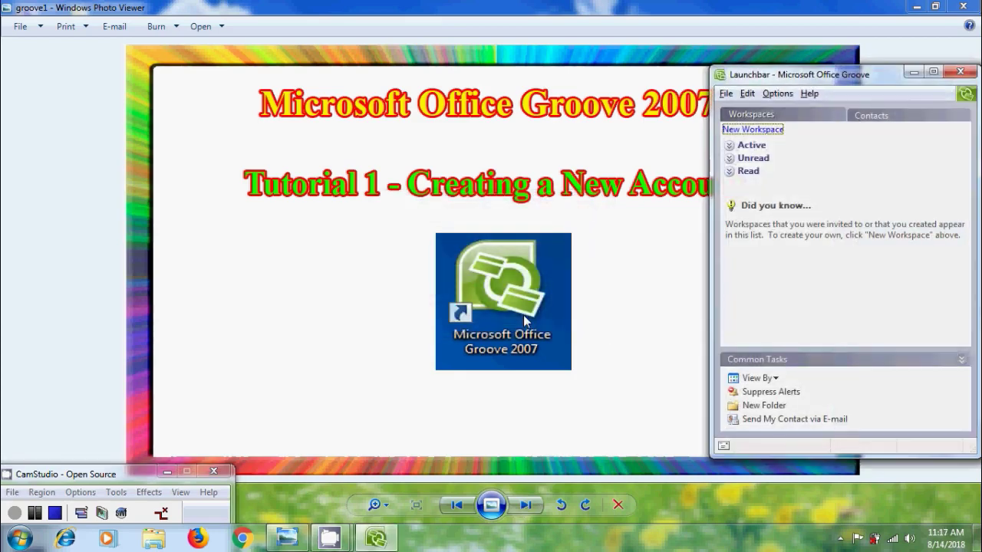
Log off through the Groove tray icon, then reopen Groove to its Launchbar.
{"action": "left_click", "coordinate": [843, 538]}
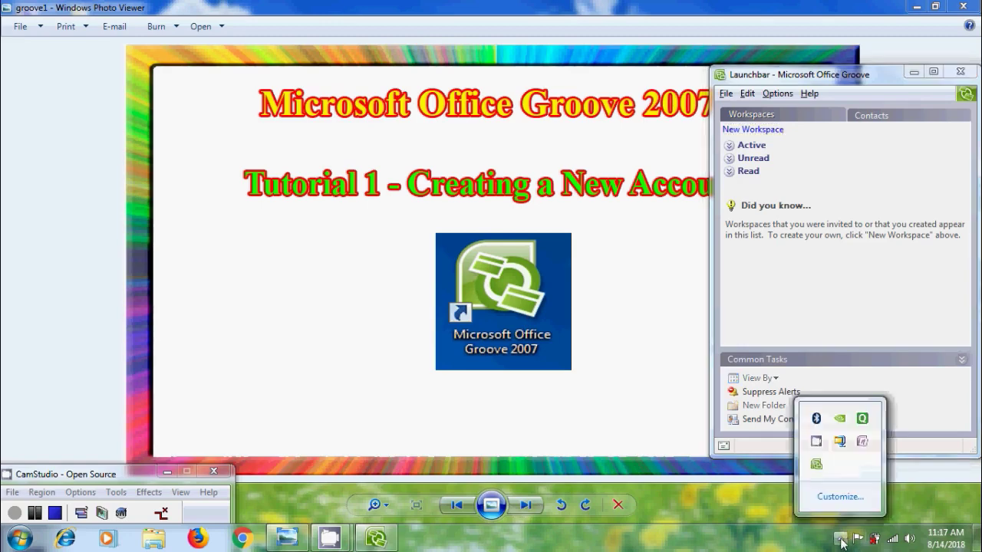
{"action": "right_click", "coordinate": [817, 465]}
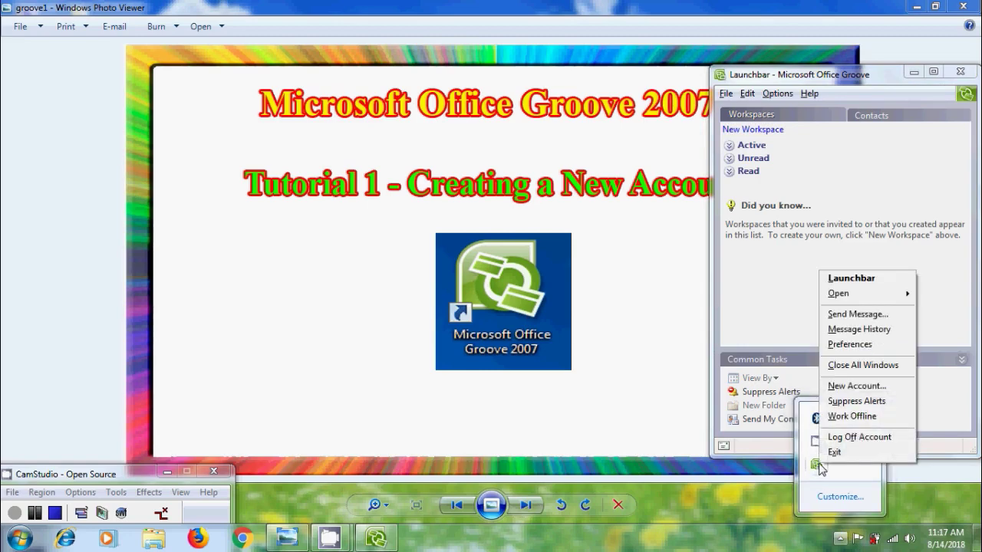
{"action": "left_click", "coordinate": [859, 436]}
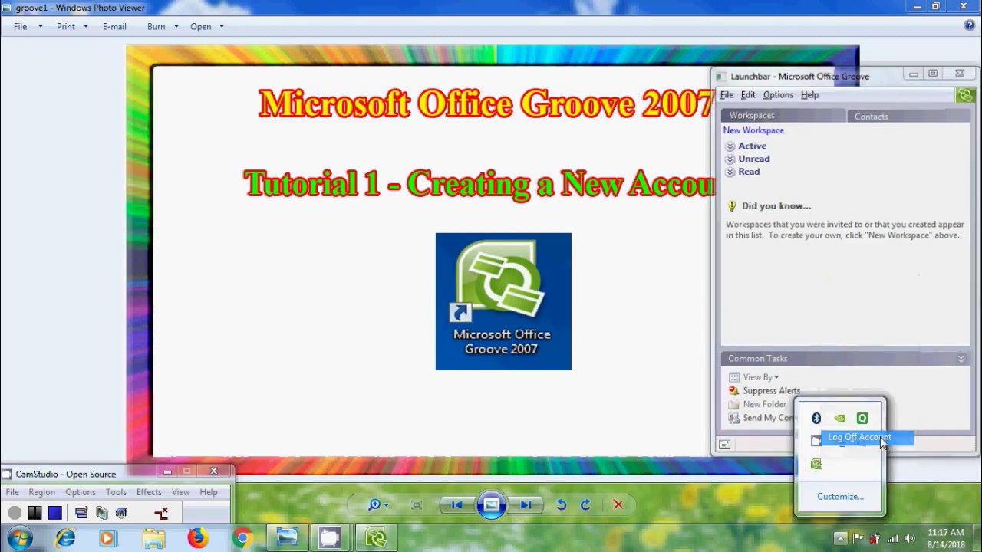
{"action": "right_click", "coordinate": [817, 465]}
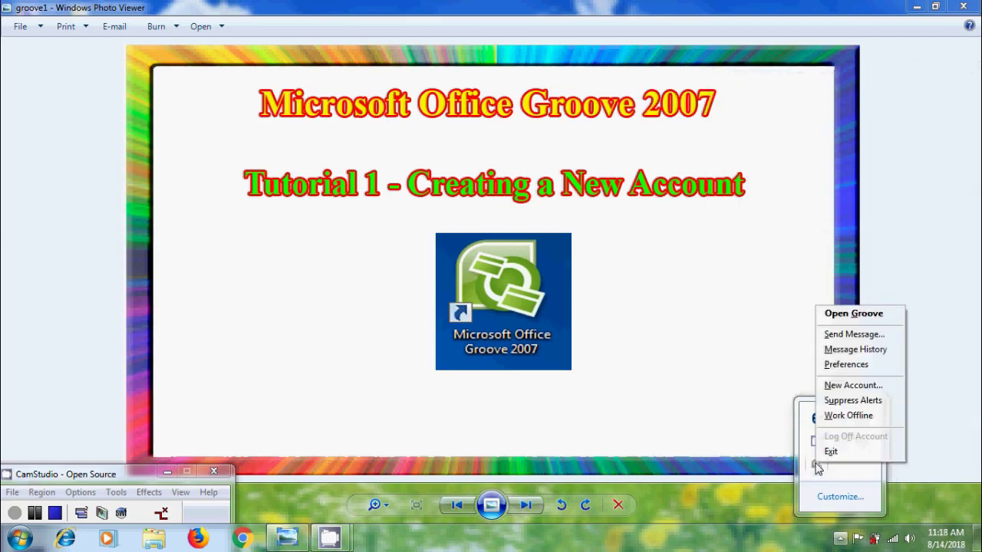
{"action": "left_click", "coordinate": [871, 314]}
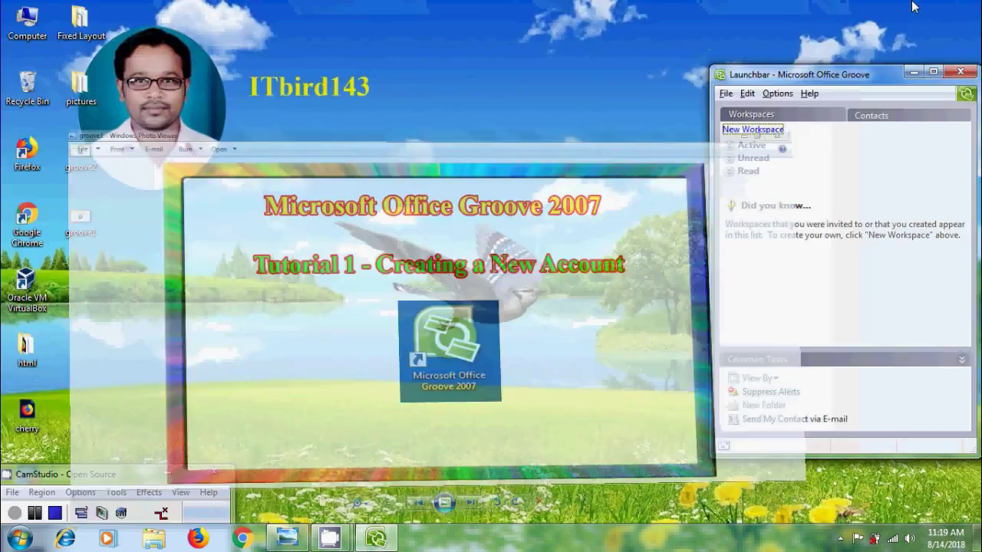
Minimize Windows Photo Viewer to reveal the desktop beside the Launchbar.
{"action": "left_click", "coordinate": [916, 7]}
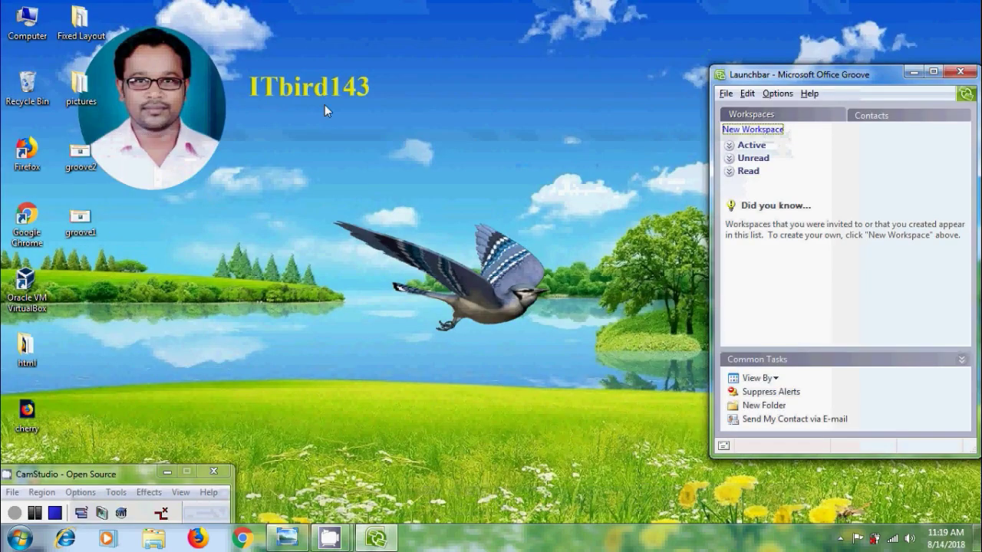